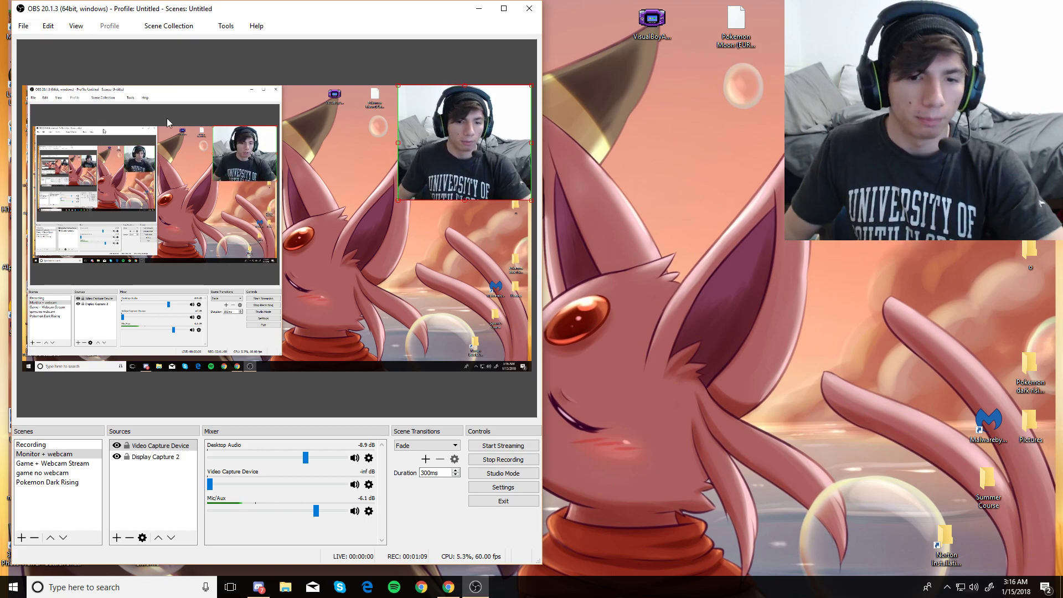
Step: Browse the Audio, Output and General settings pages, then close Settings without changes
click(513, 488)
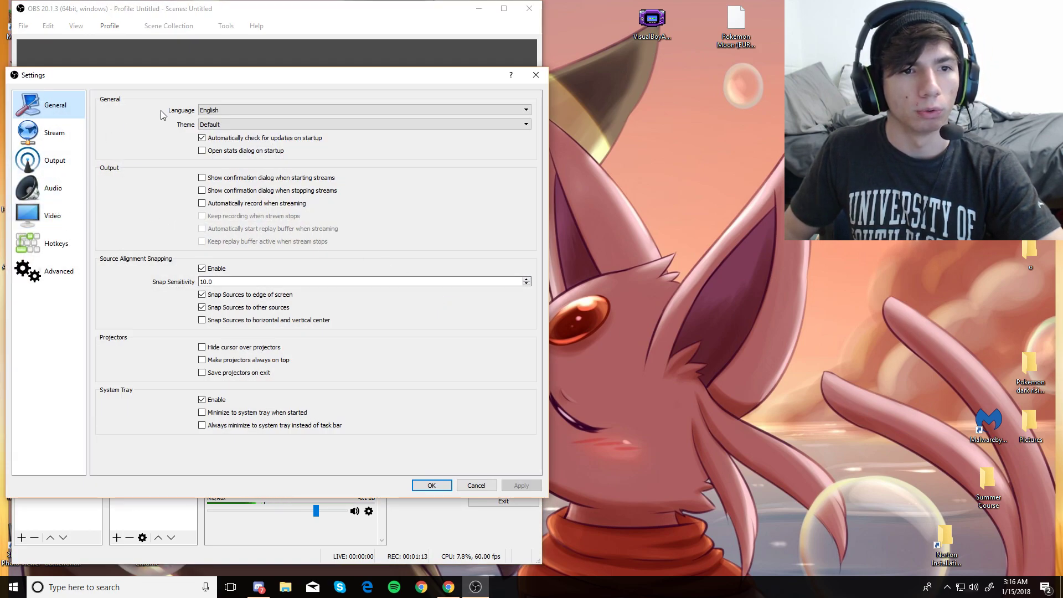
drag(211, 82, 334, 178)
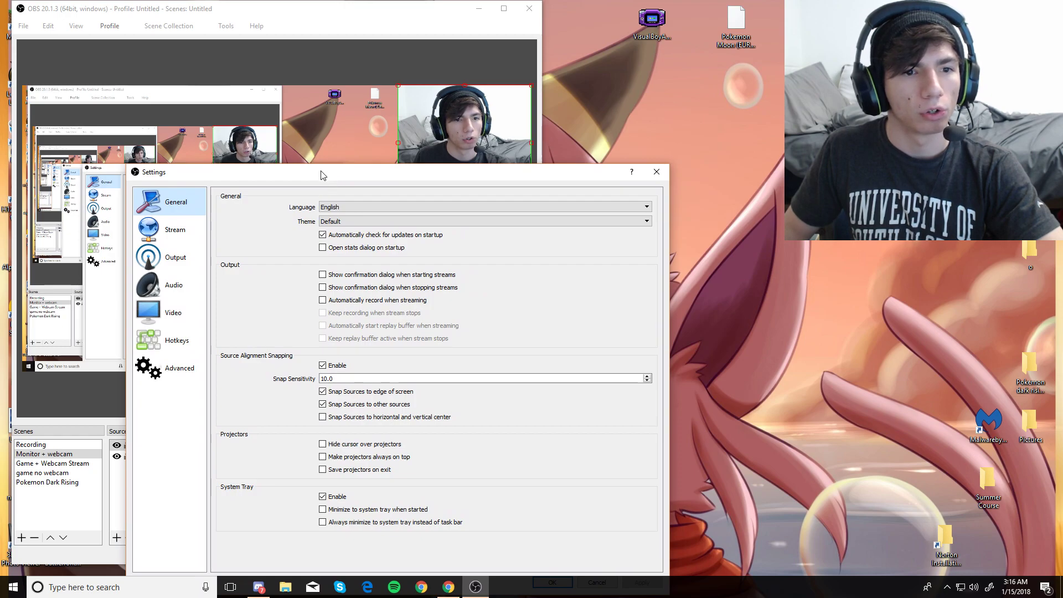
click(182, 280)
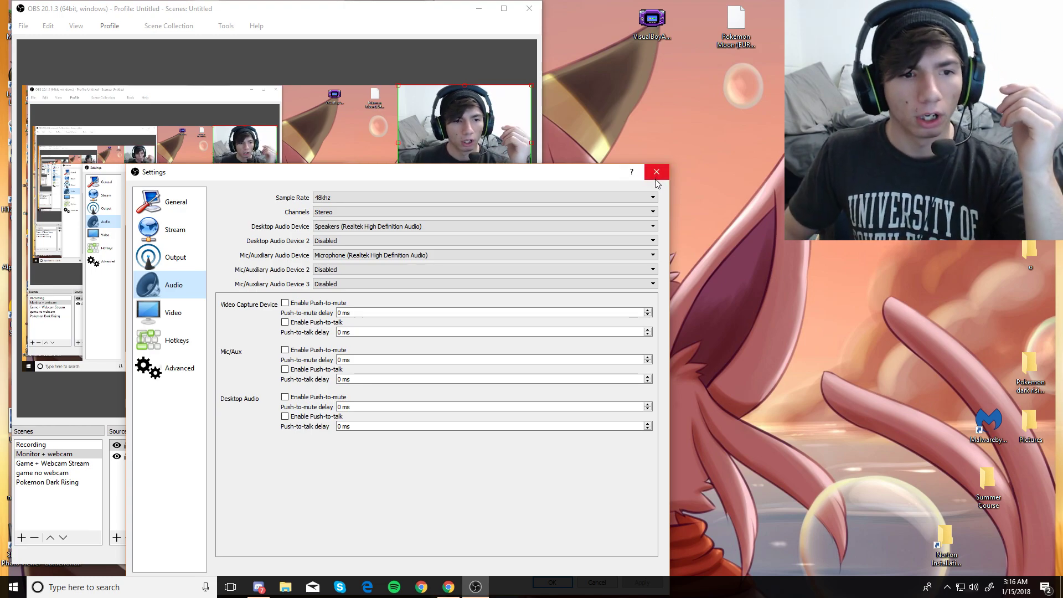
click(169, 310)
click(173, 247)
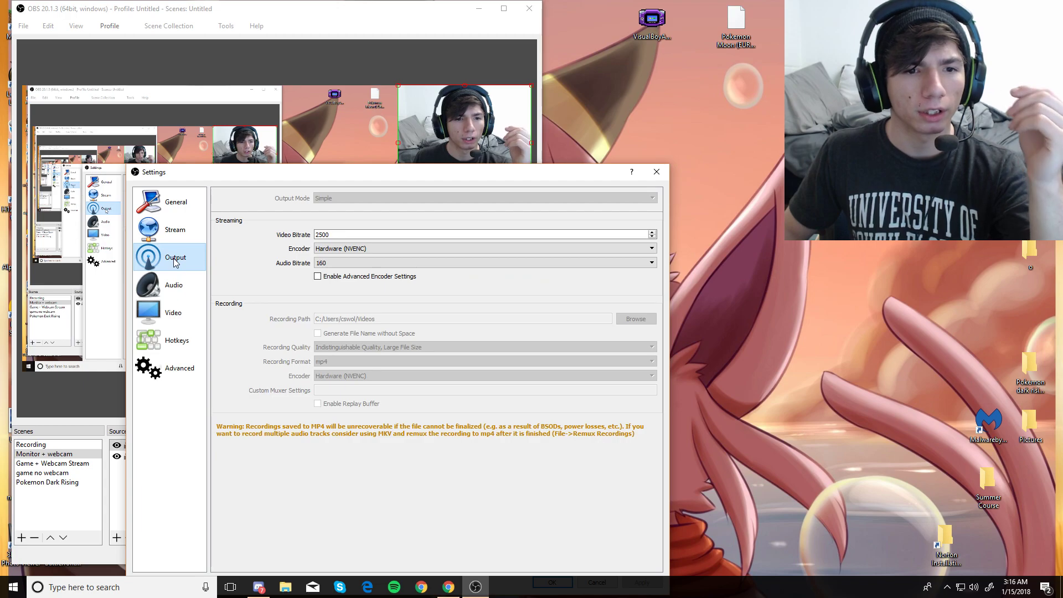
click(173, 229)
click(173, 202)
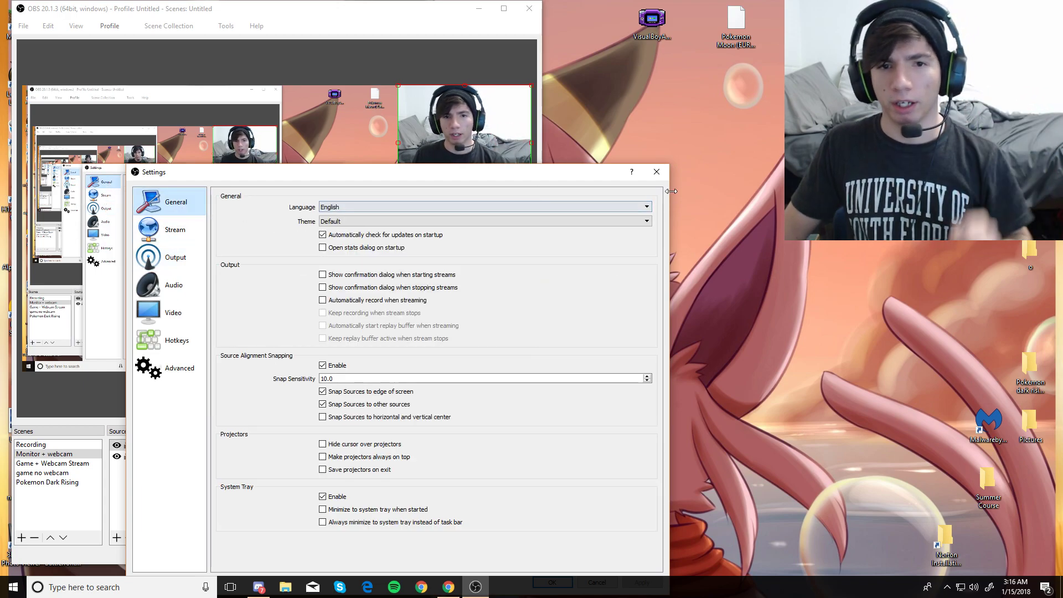
click(656, 174)
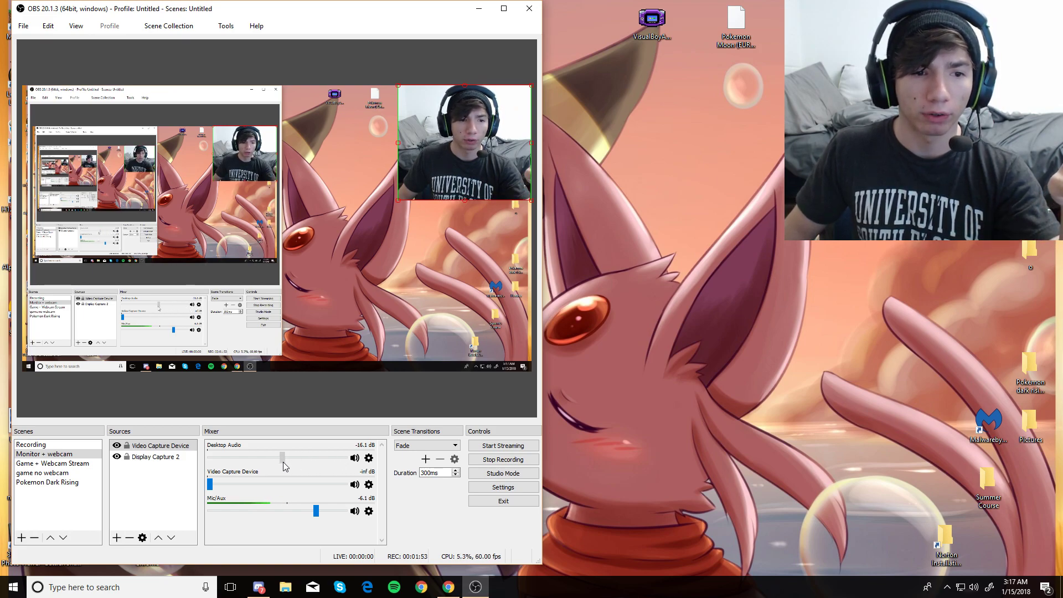
Step: Lower Desktop Audio to -5.8 dB and raise OBS to near maximum in the Windows Volume Mixer
drag(323, 460, 318, 460)
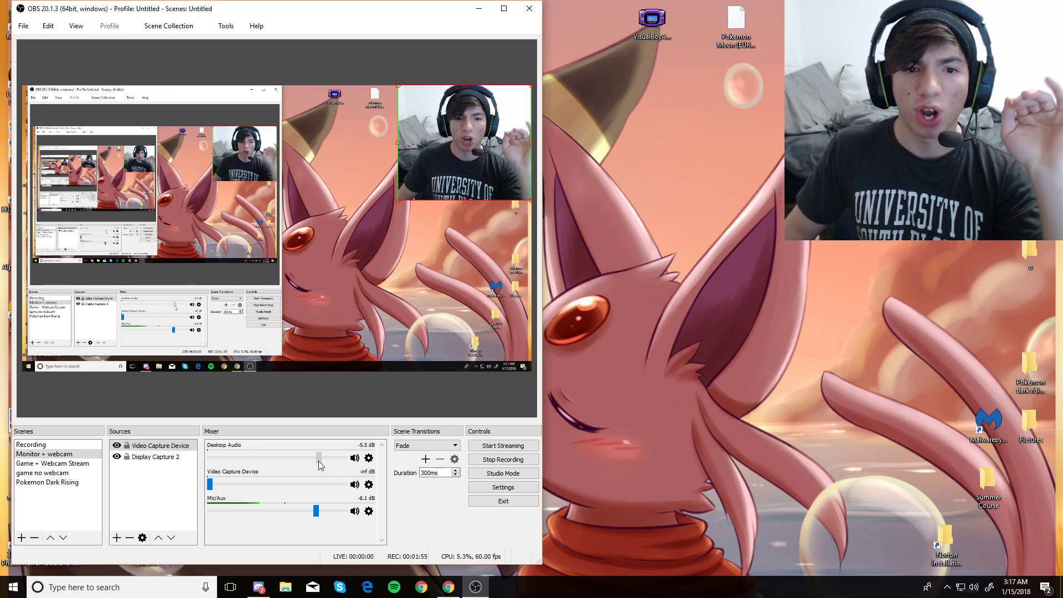
right_click(978, 588)
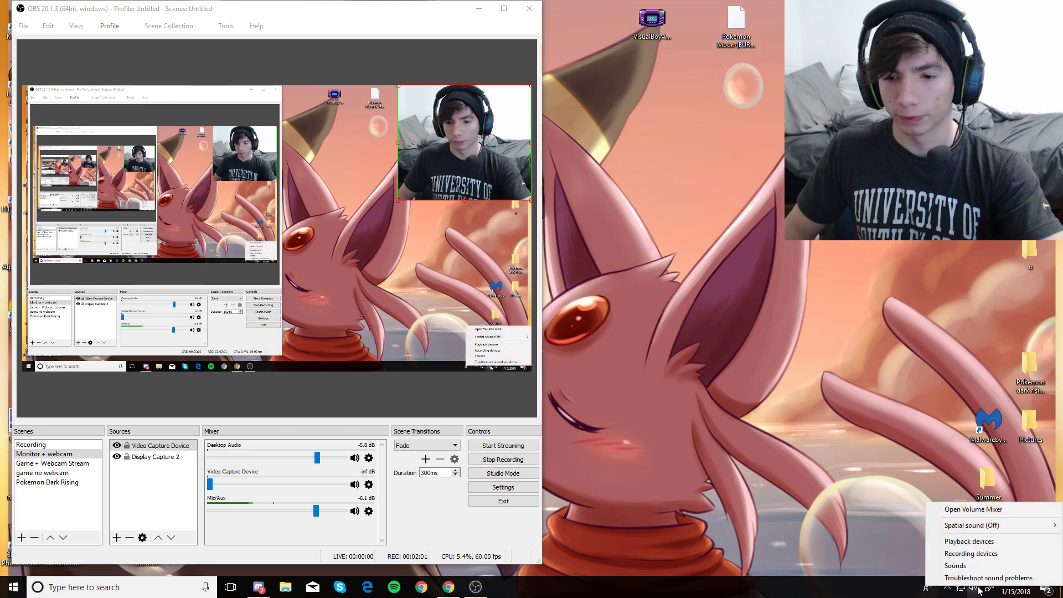
click(965, 510)
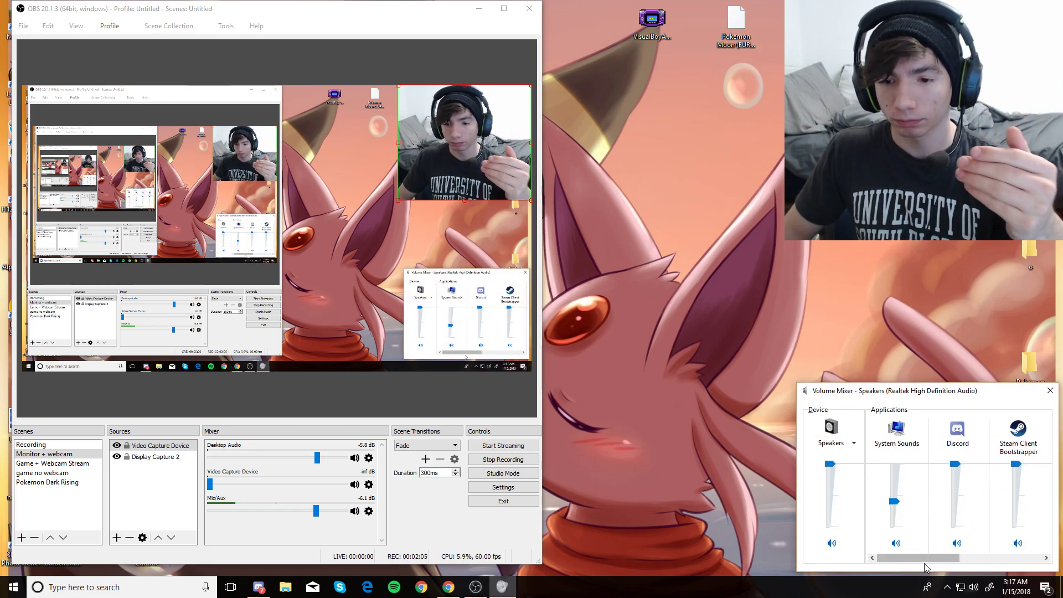
click(978, 558)
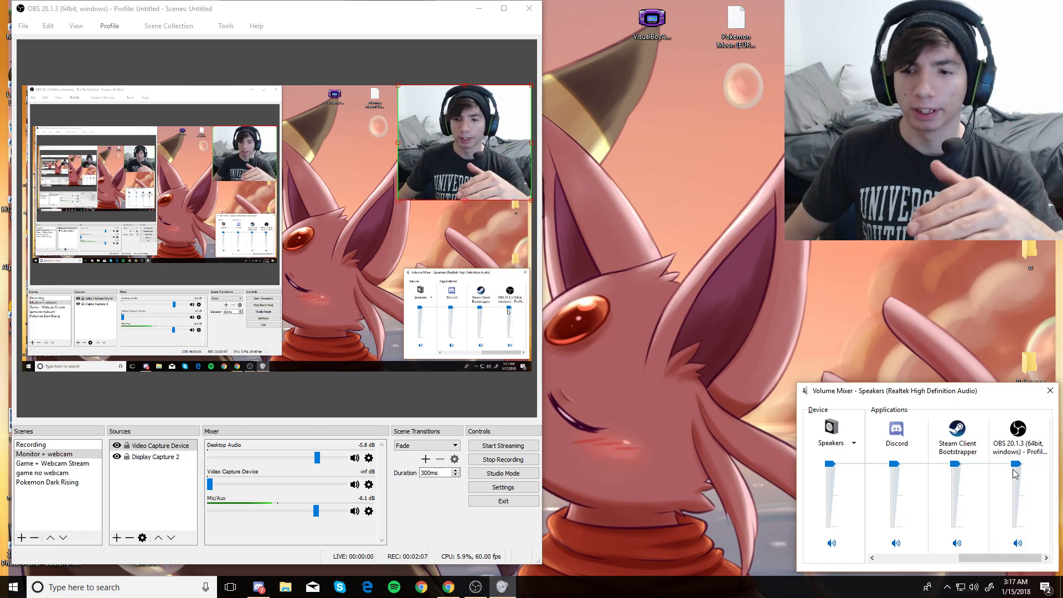
drag(1015, 526, 1011, 467)
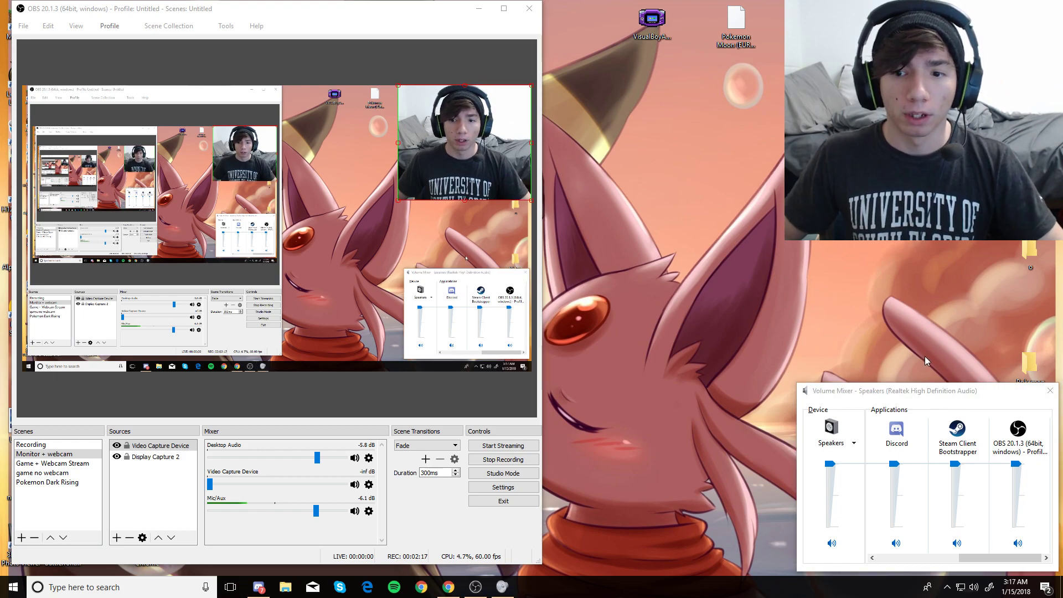
click(1048, 392)
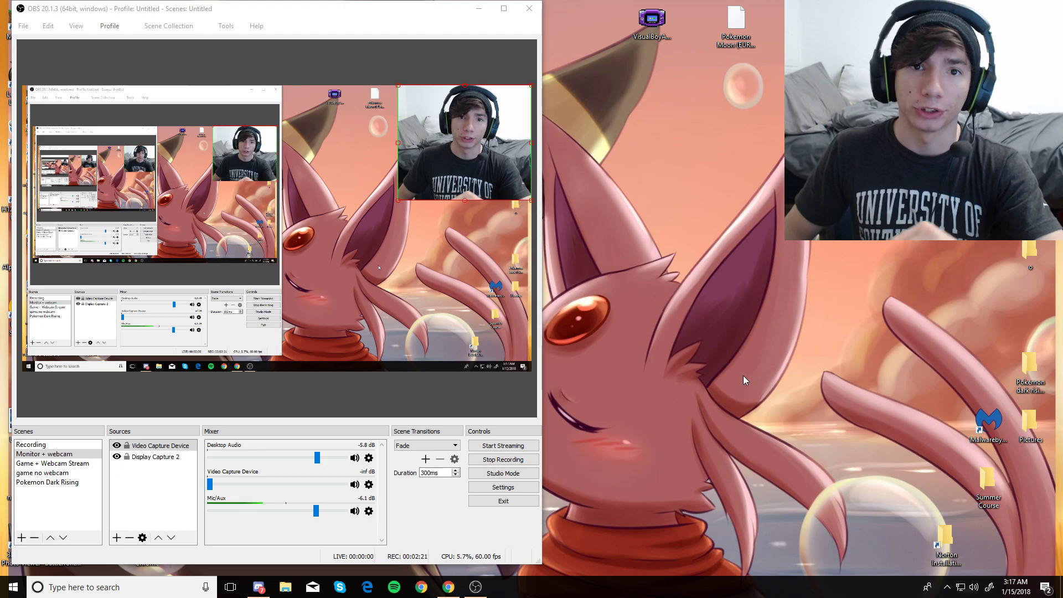
Step: Open the Desktop Audio filters and move the Noise Gate open threshold, first to -80 dB, then about -34 dB
click(369, 459)
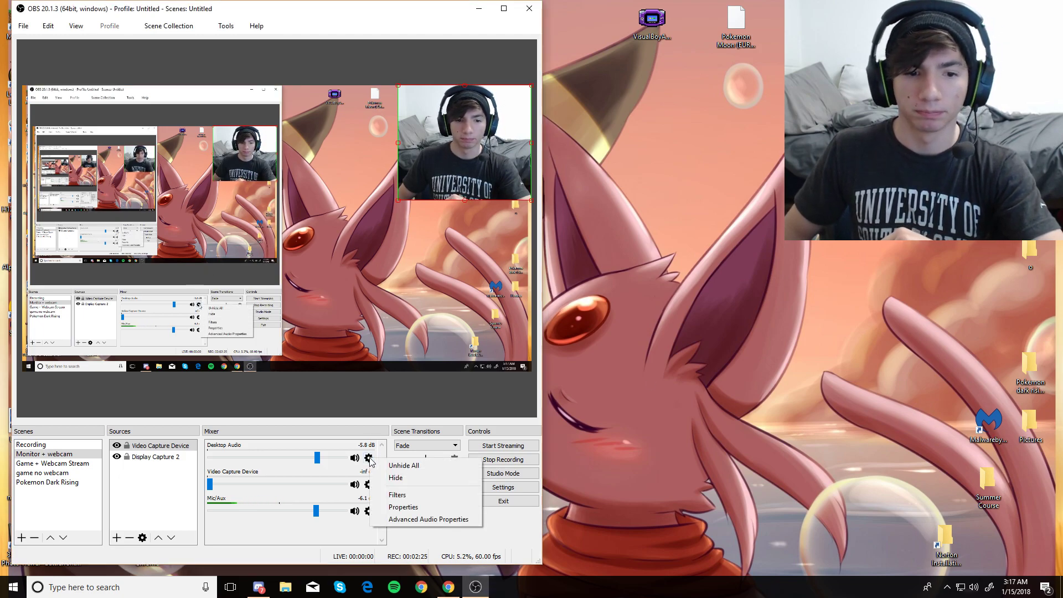
click(394, 496)
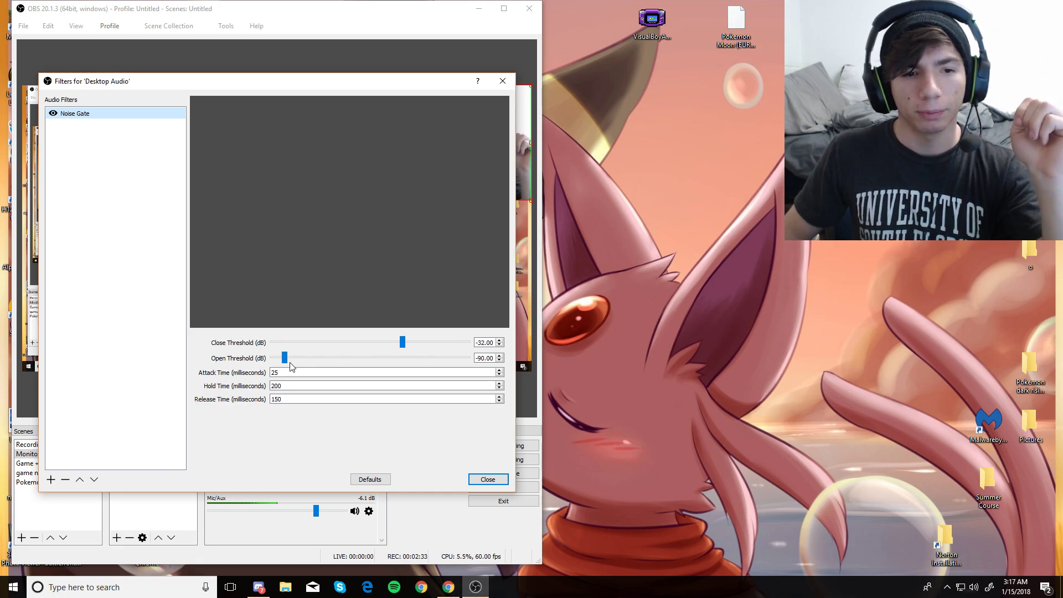
drag(288, 363, 308, 362)
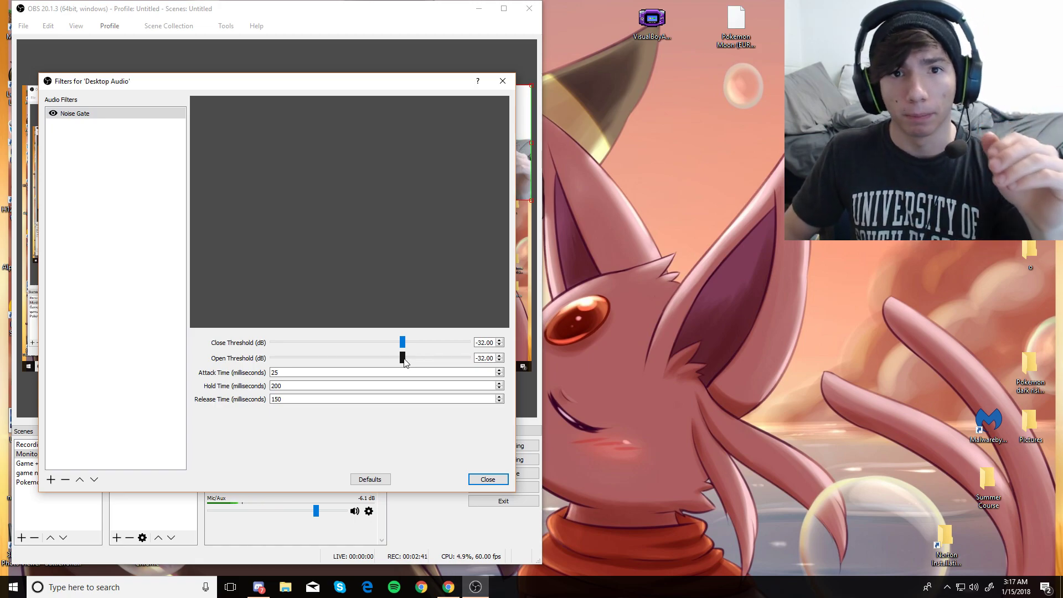
drag(404, 362, 270, 359)
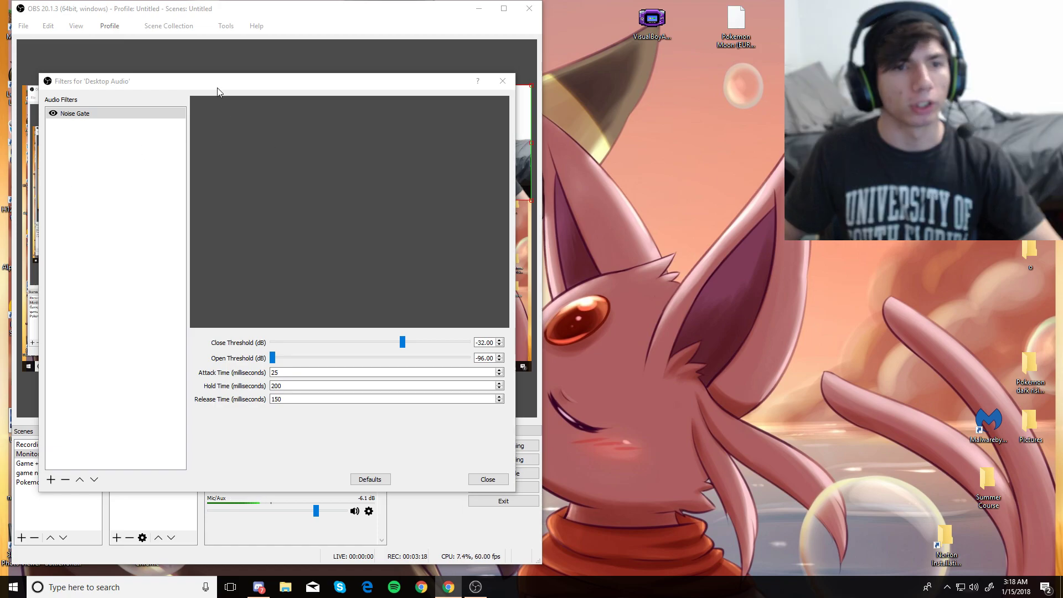
Step: Move the Filters window aside, briefly raise the open threshold to -56 dB, then return it to -96 dB
drag(216, 88, 529, 196)
drag(575, 94, 576, 94)
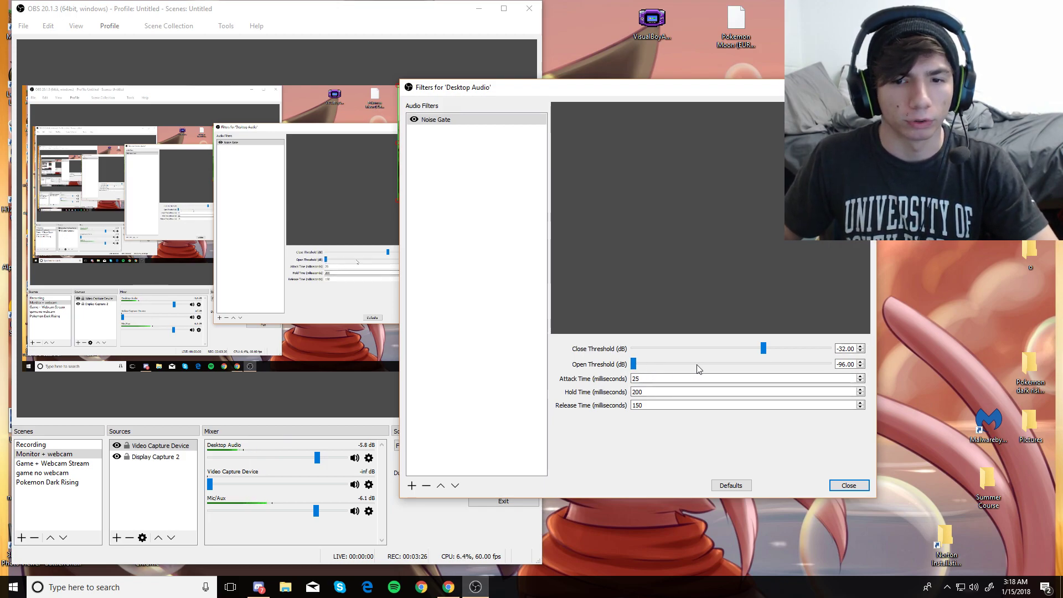
drag(634, 364, 768, 362)
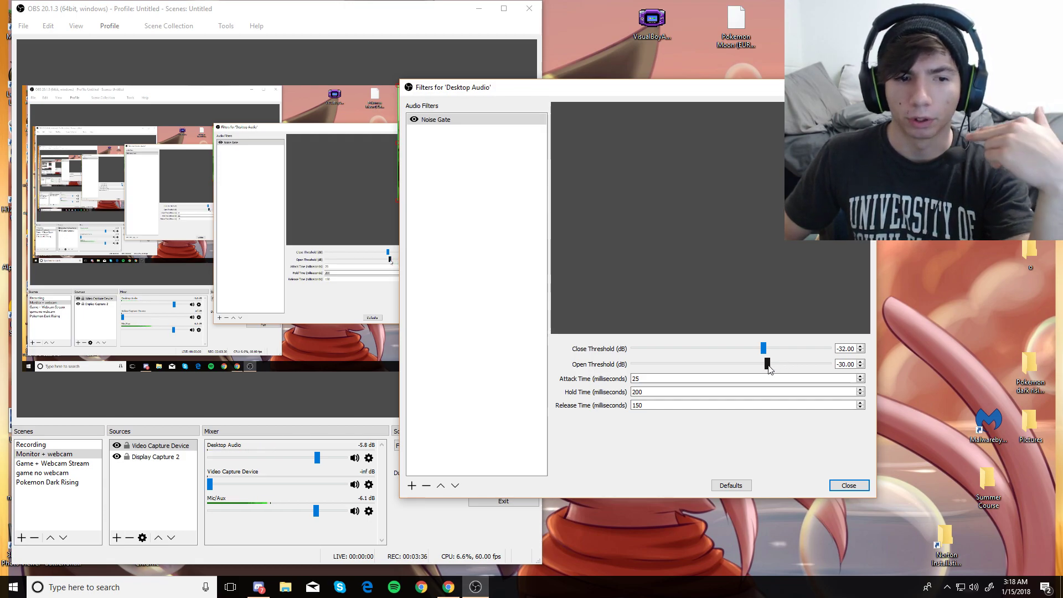
drag(768, 366, 633, 365)
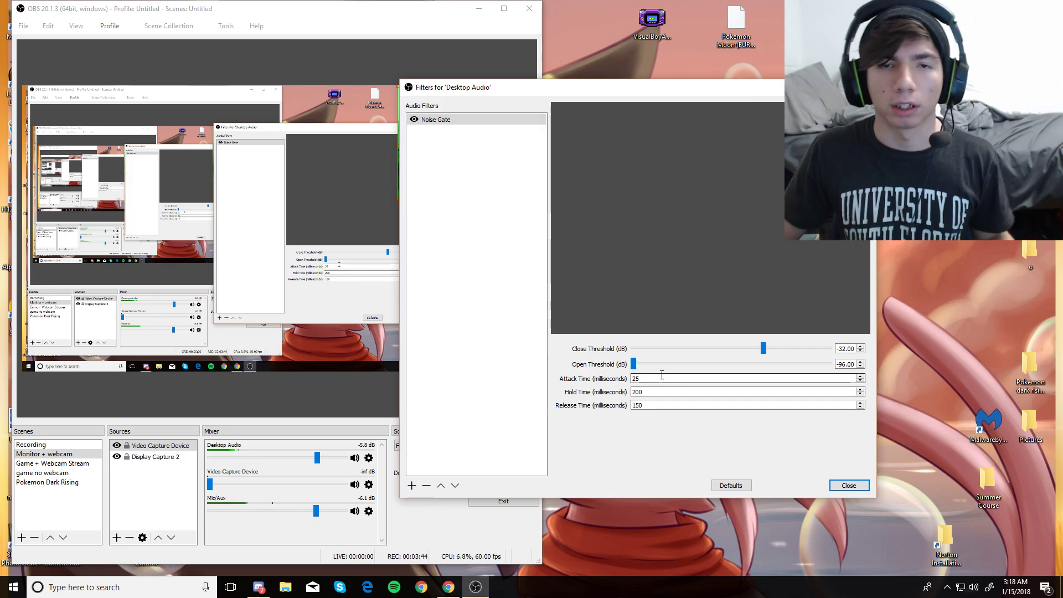
click(849, 486)
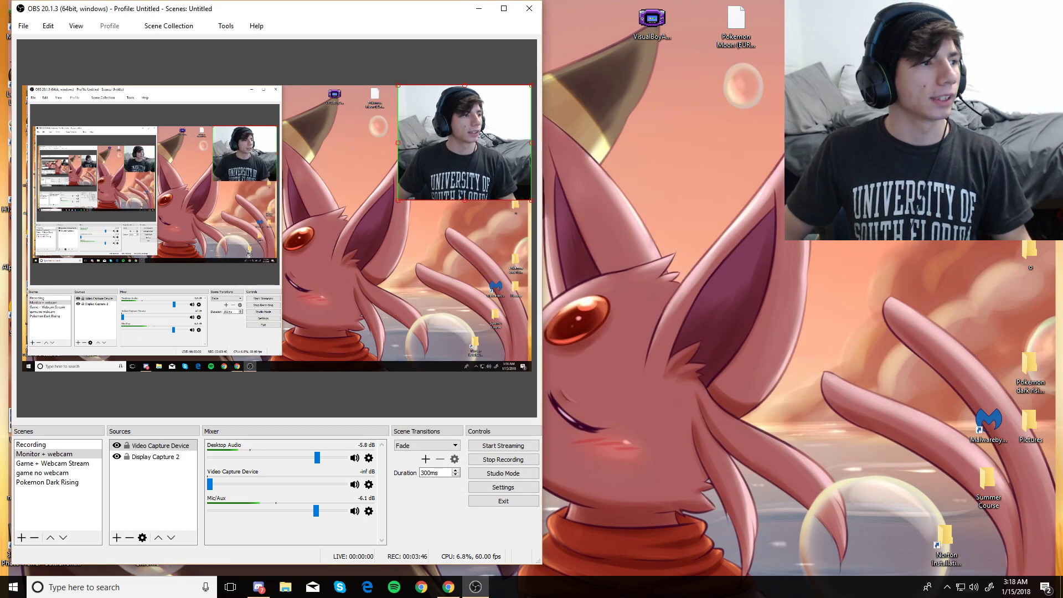